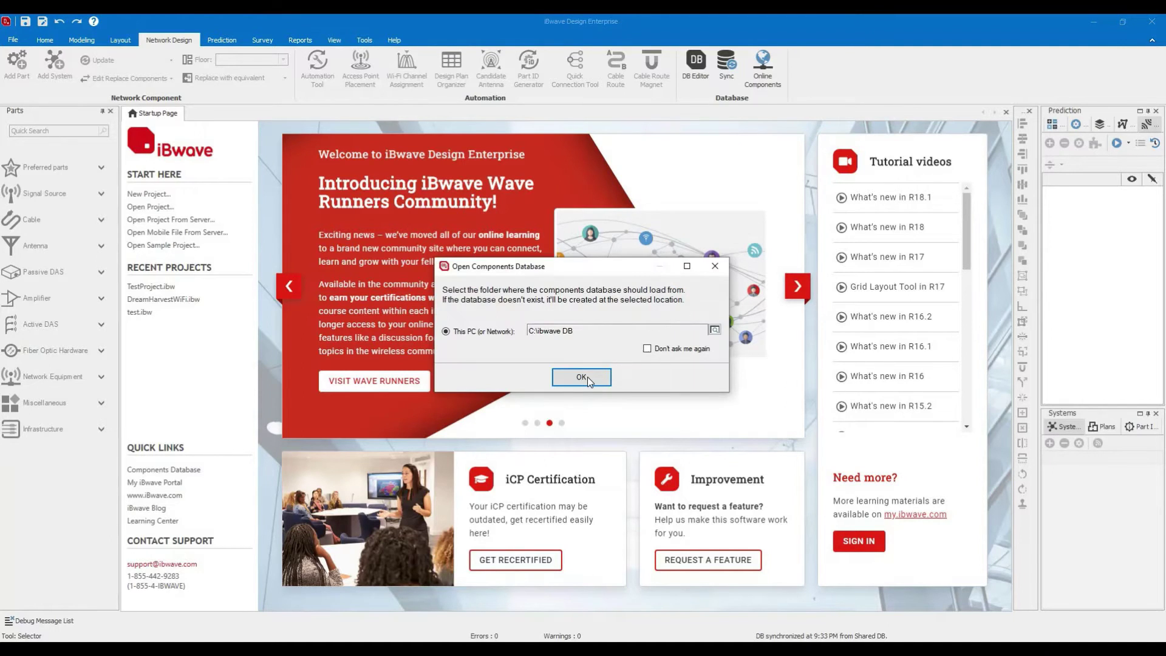
Load the database from C:\ibwave DB and open the DB Editor listing antenna components
click(588, 379)
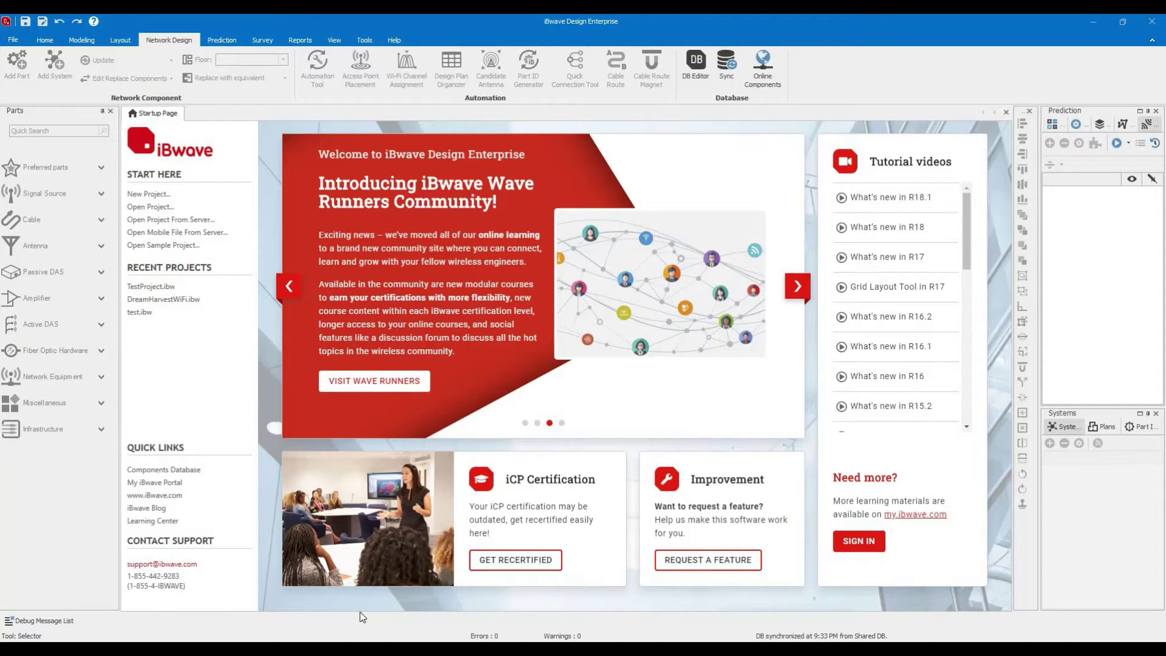
mouse_move(340, 648)
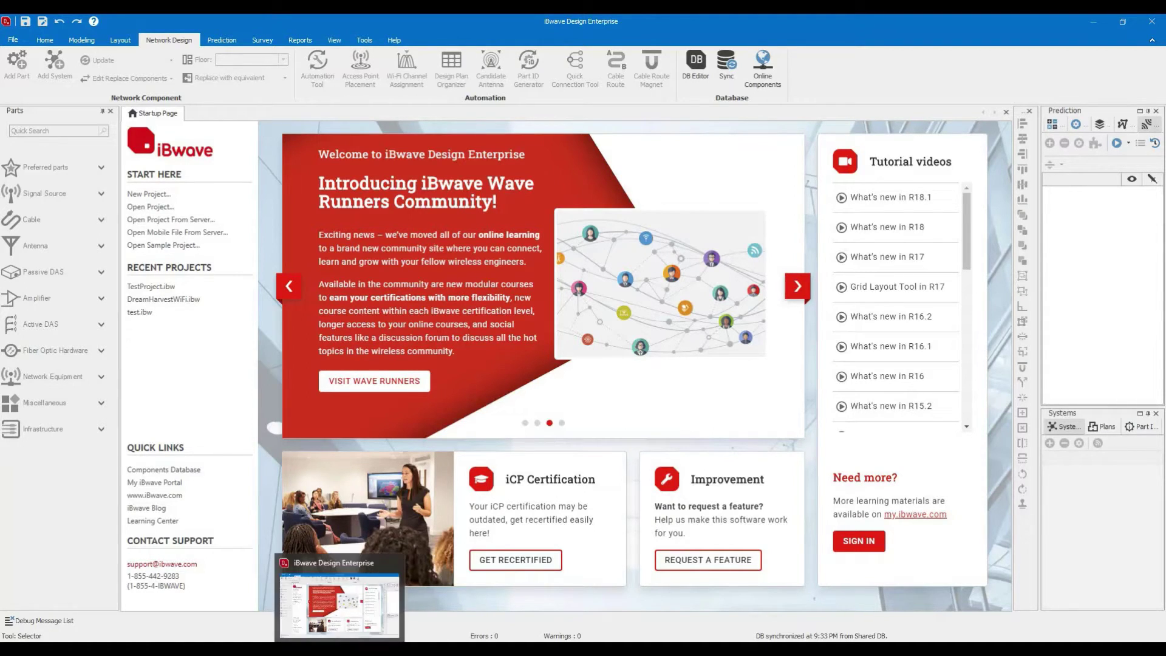
click(320, 614)
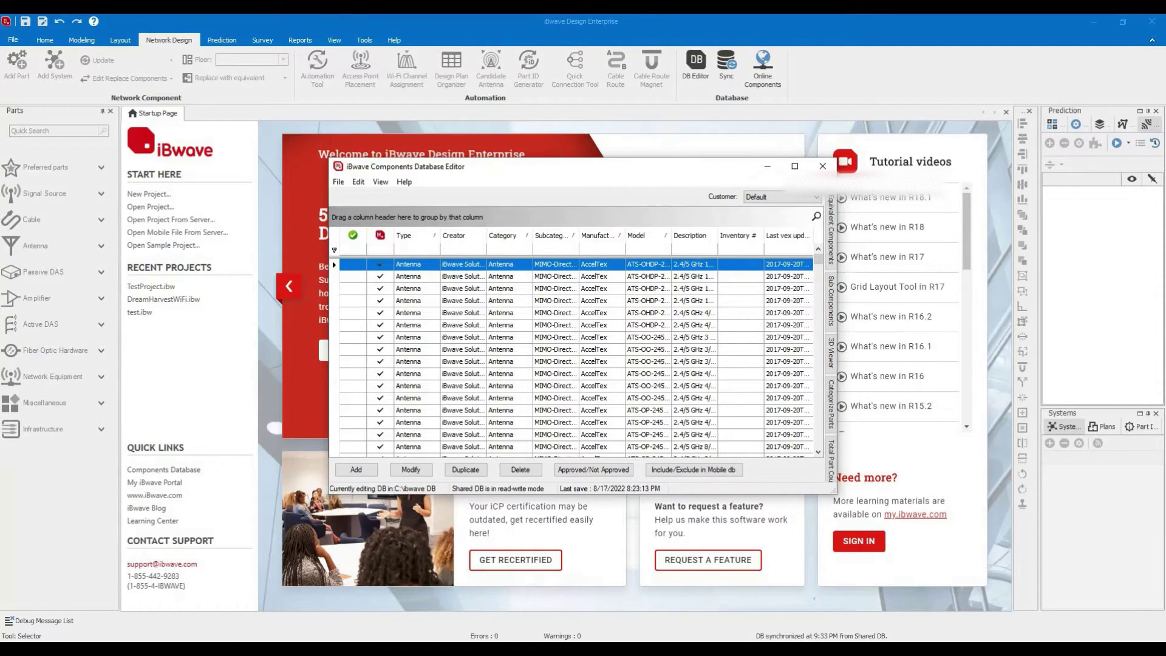
Switch to the iBwave Components DB site in Chrome and sign in with the account credentials
key(alt+Tab)
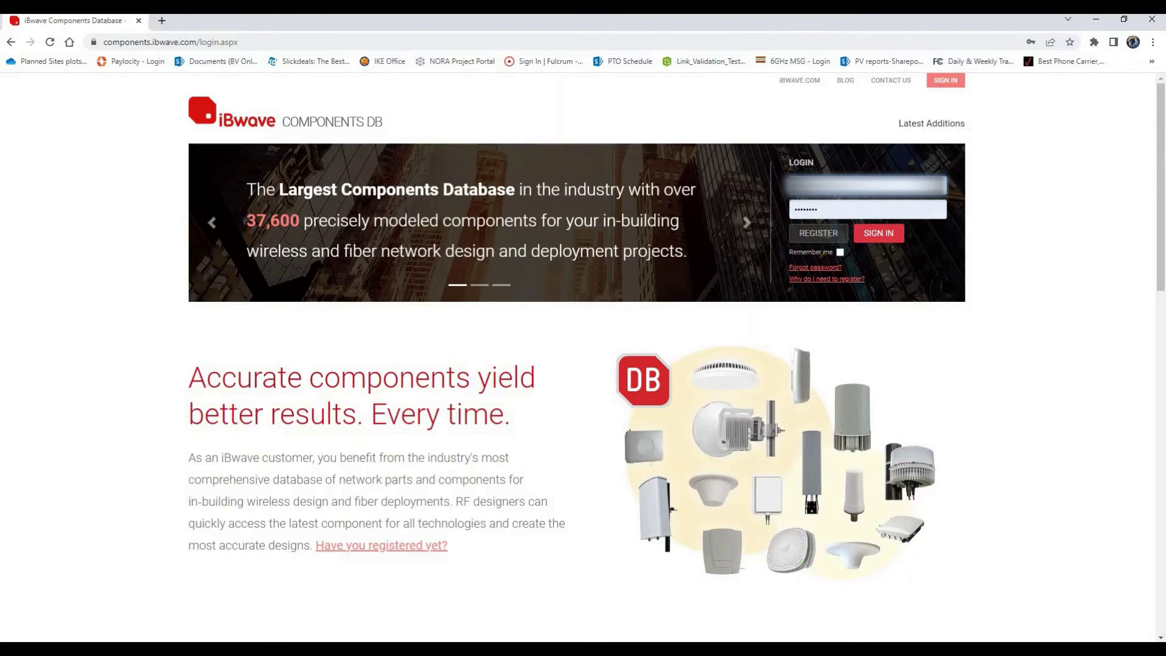
click(879, 233)
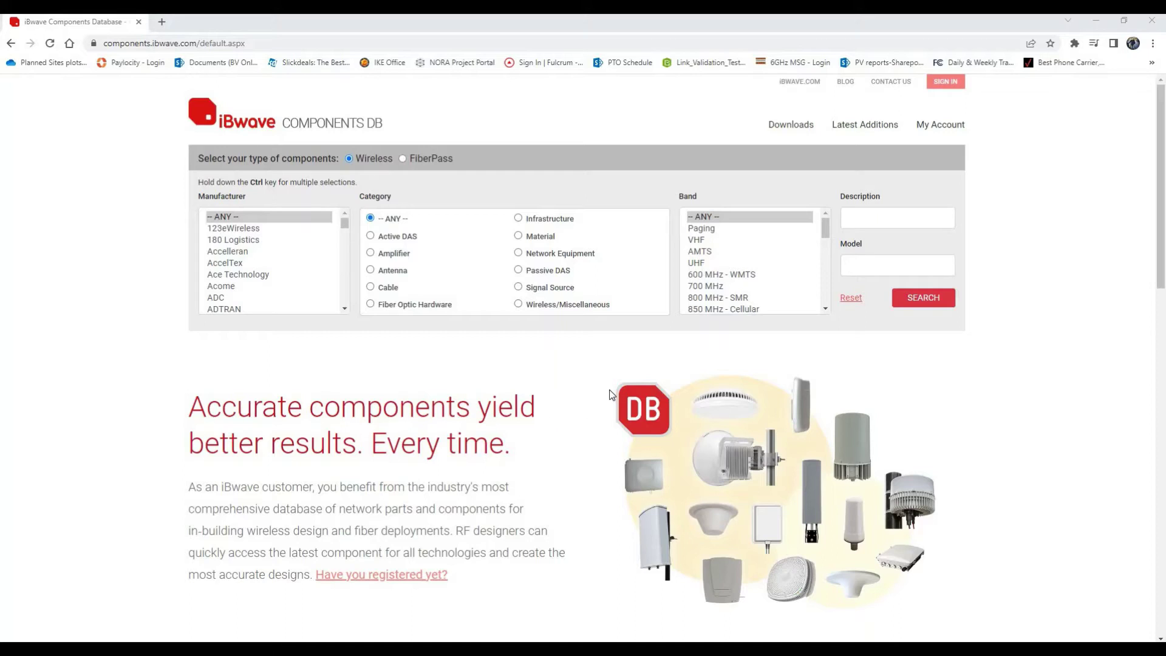
Search for manufacturer Aerohive in any category, listing 17 Aerohive components
click(874, 264)
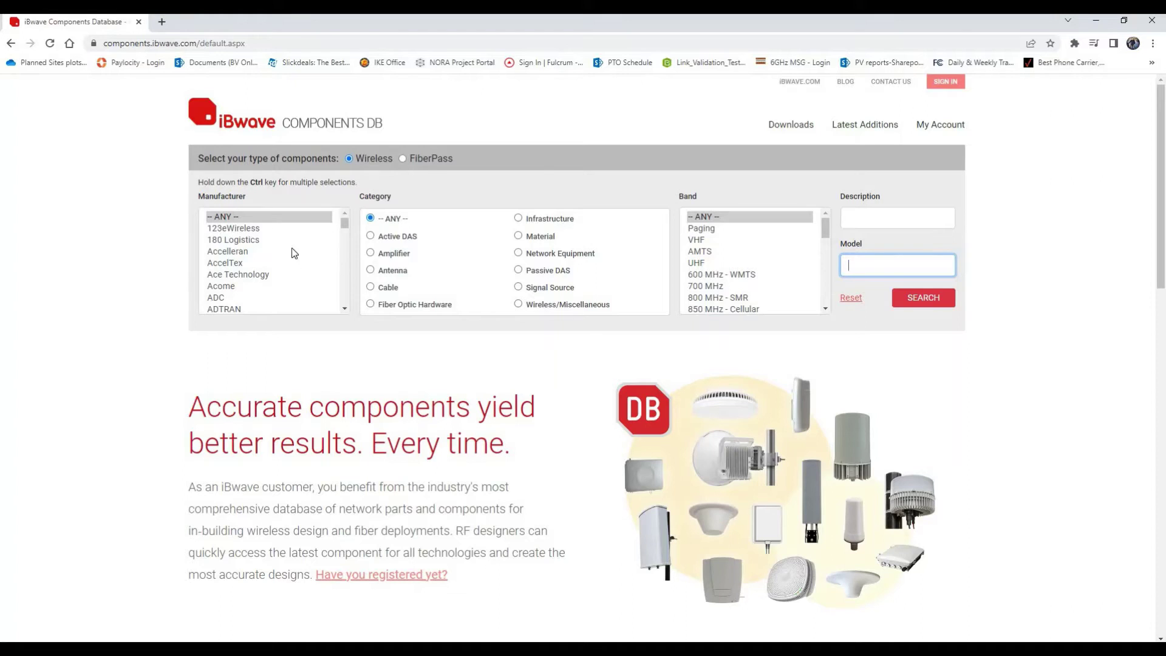
click(250, 251)
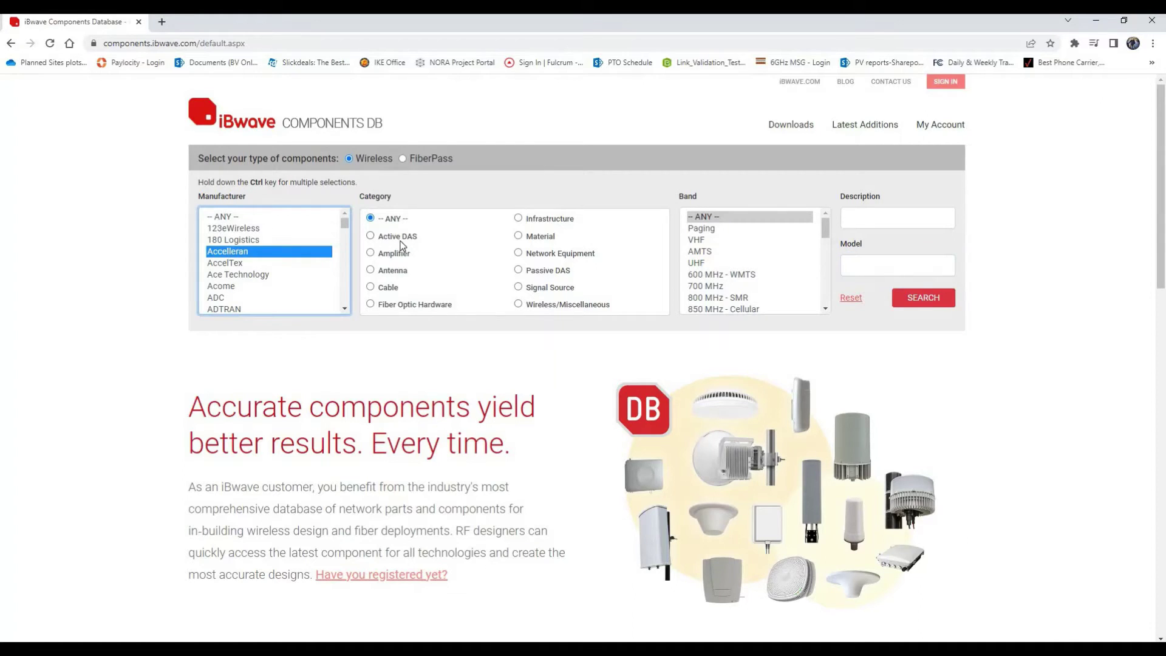
click(405, 277)
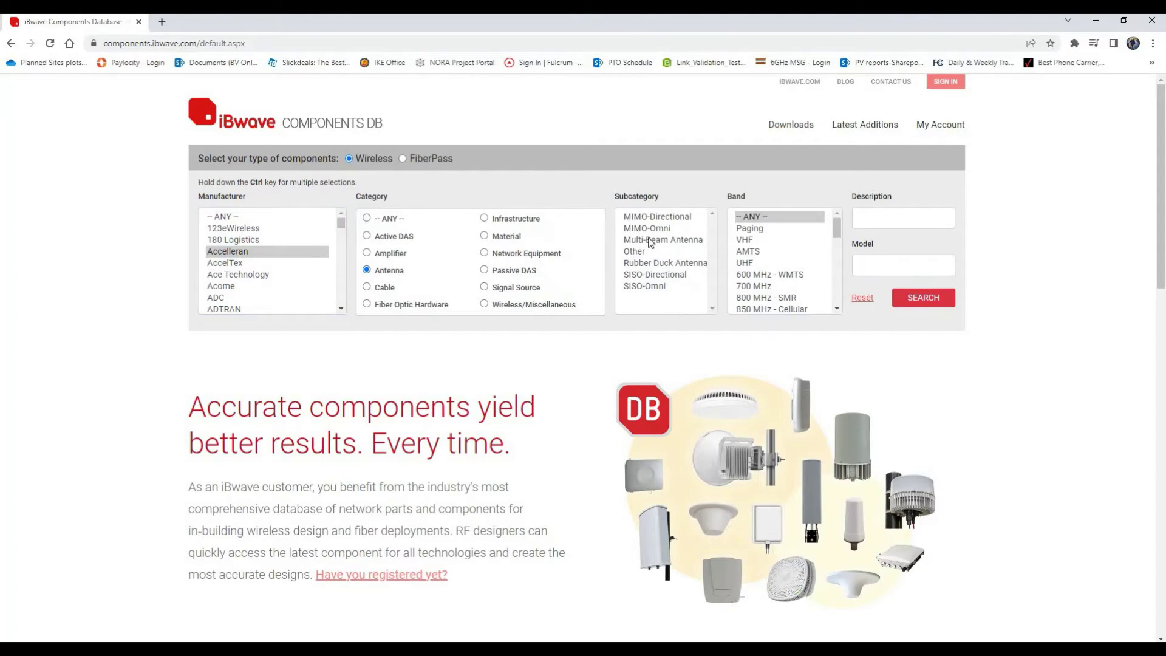
click(340, 309)
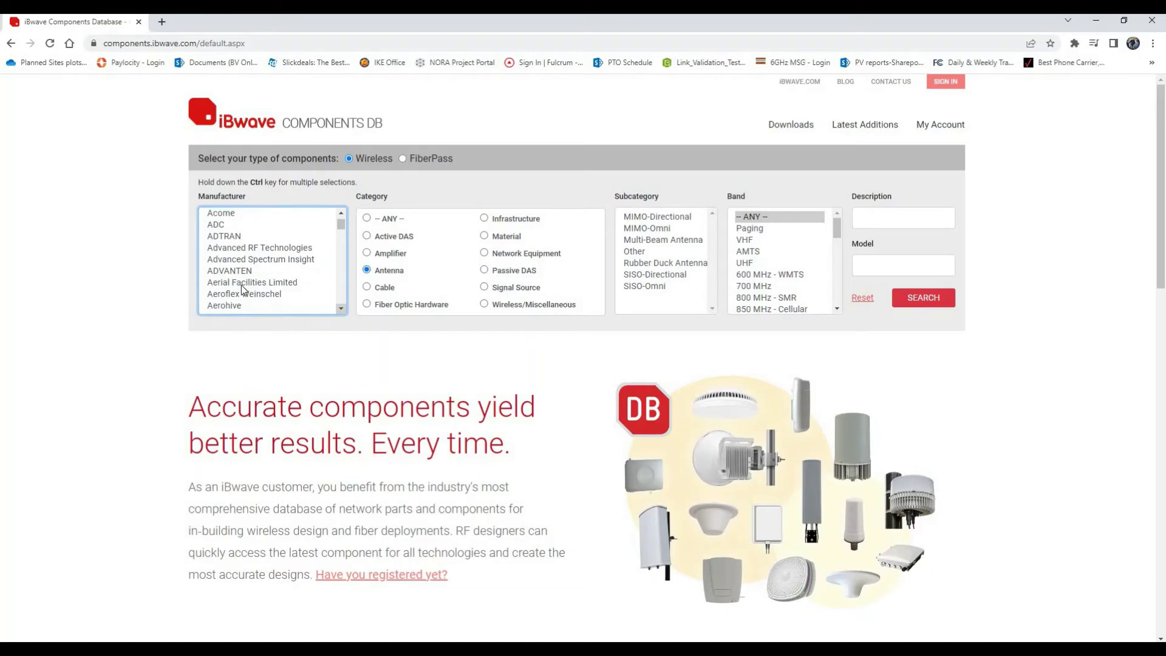
click(242, 283)
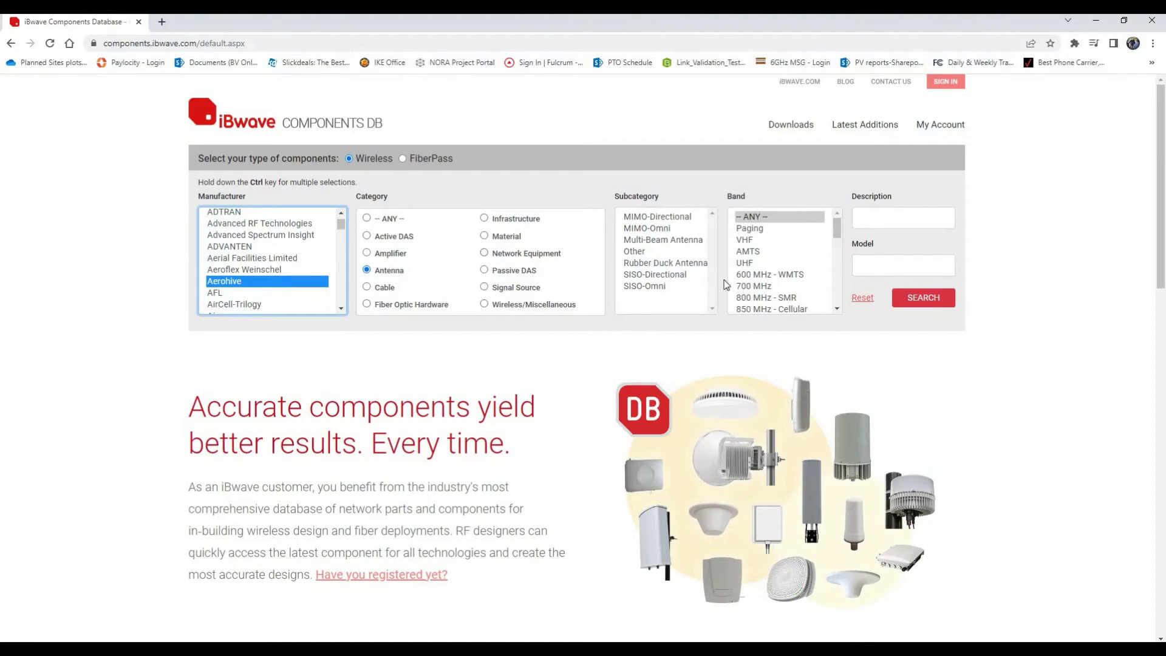
click(367, 218)
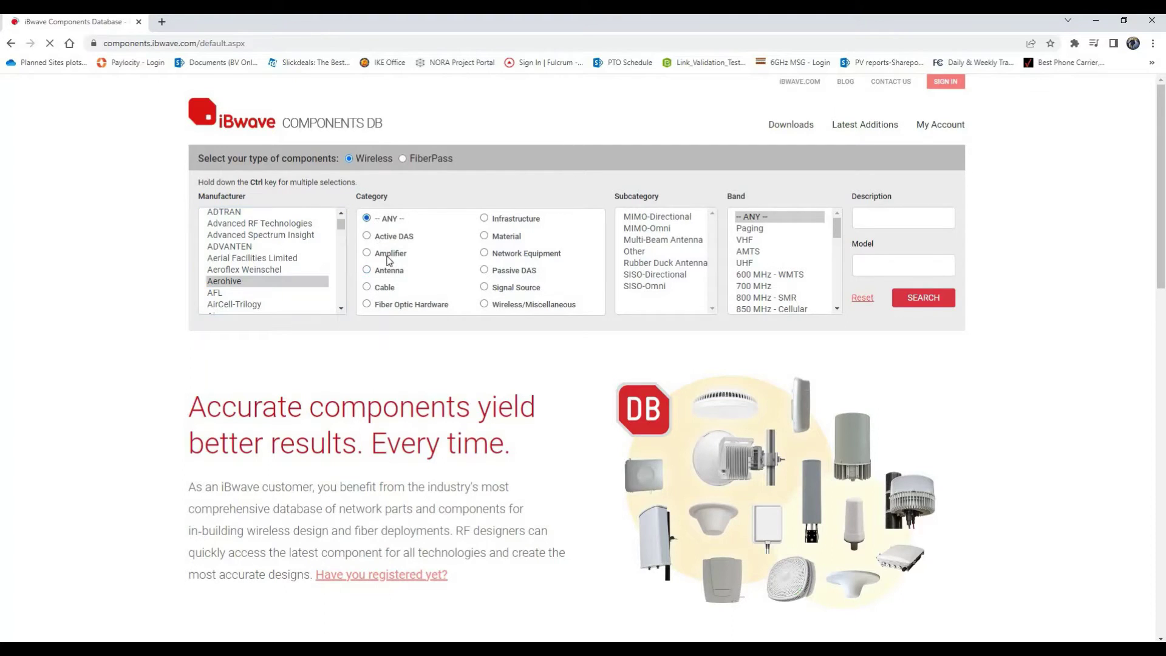
click(932, 306)
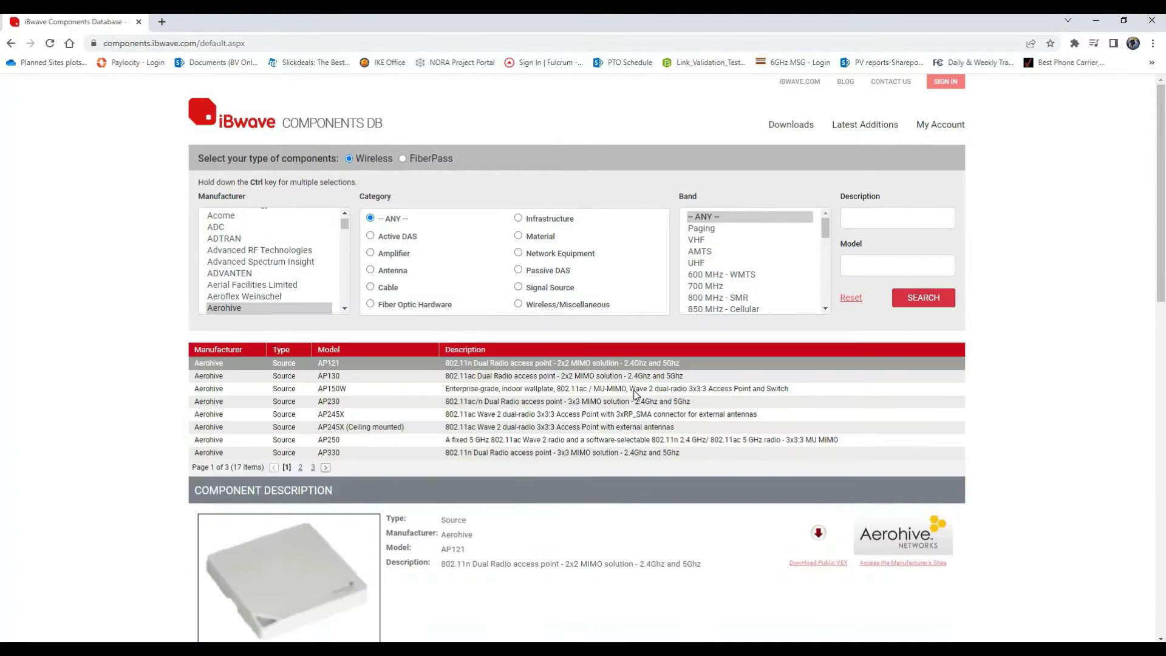
Show the AP150W access point's details from the Aerohive results
scroll(635, 394, down, 3)
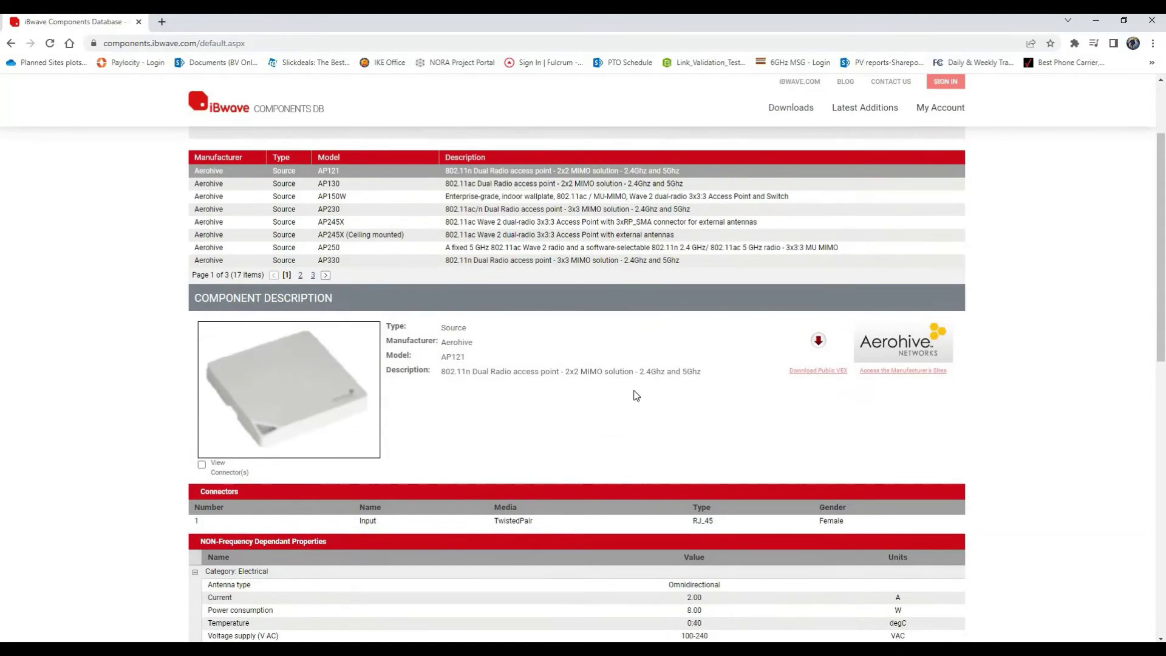
scroll(634, 396, down, 1)
scroll(369, 206, up, 1)
click(351, 196)
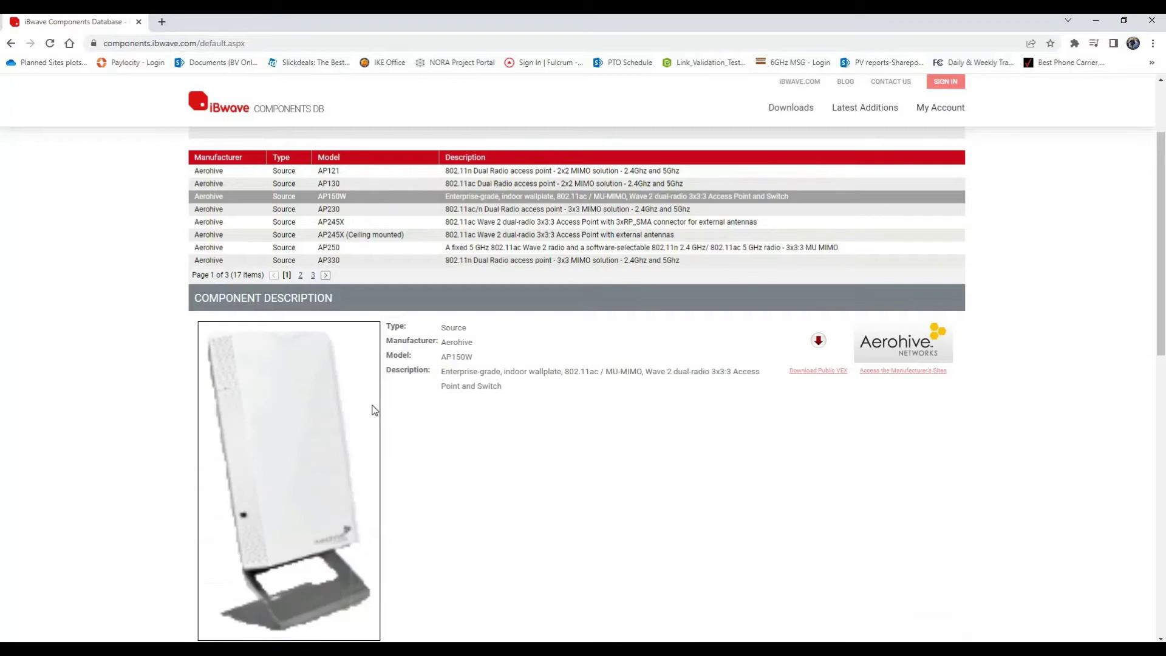
Display the AP245X access point's description and its eight-connector list
scroll(374, 410, down, 1)
scroll(374, 410, down, 3)
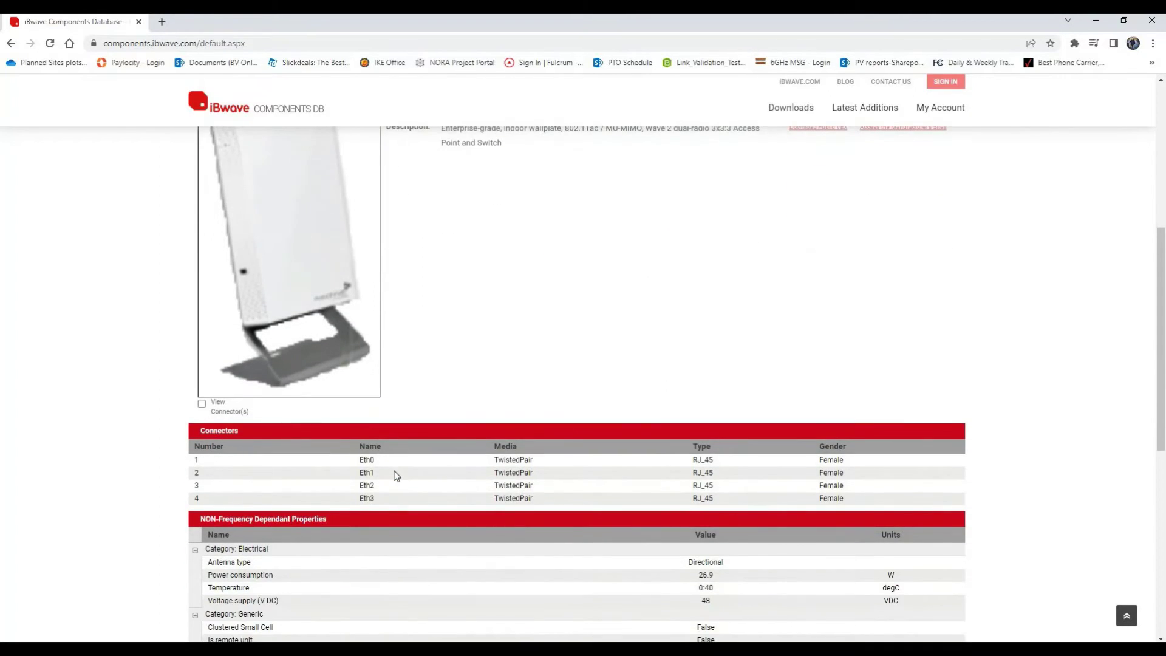
scroll(394, 476, down, 2)
scroll(392, 476, up, 4)
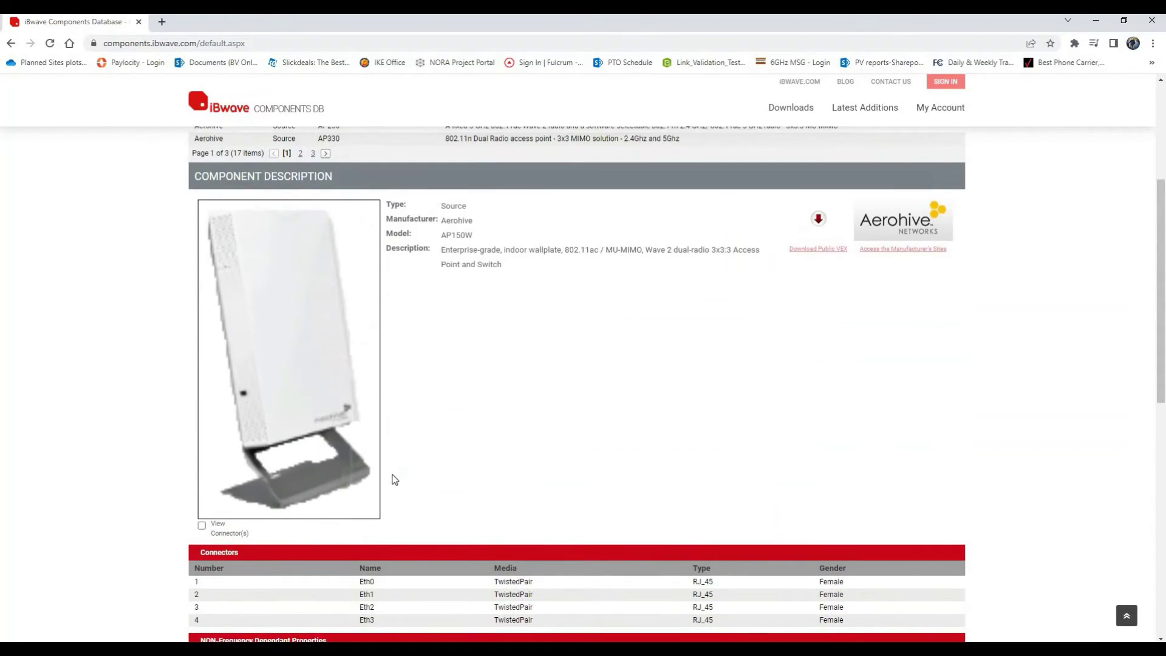
scroll(394, 479, down, 5)
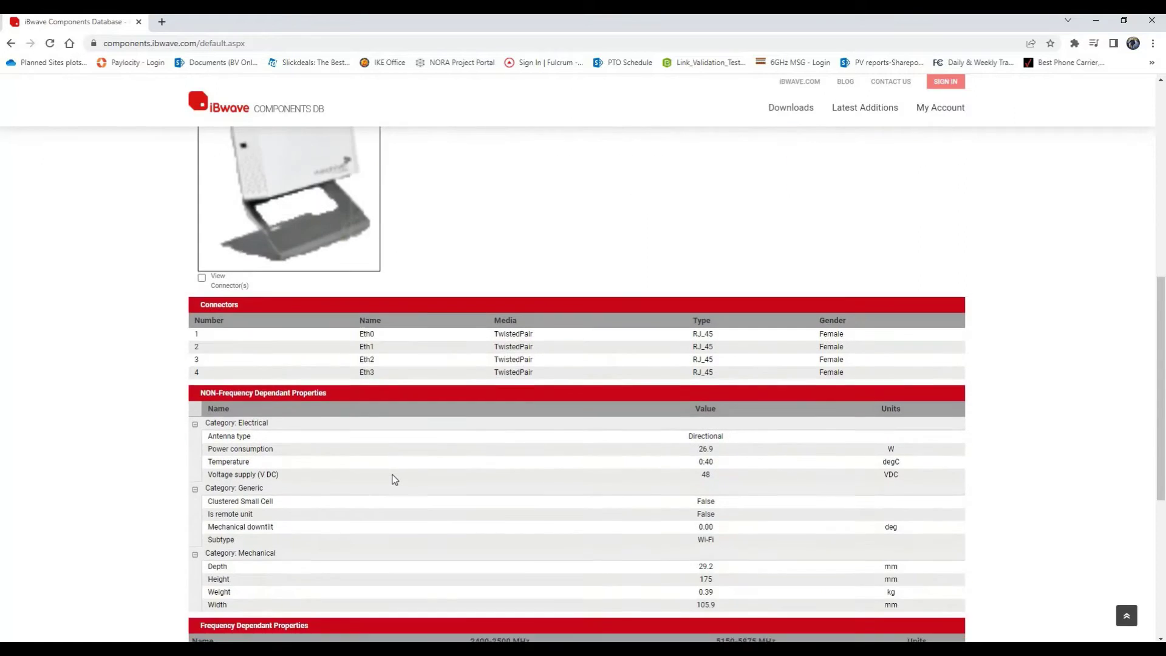
scroll(453, 505, down, 2)
scroll(453, 505, up, 6)
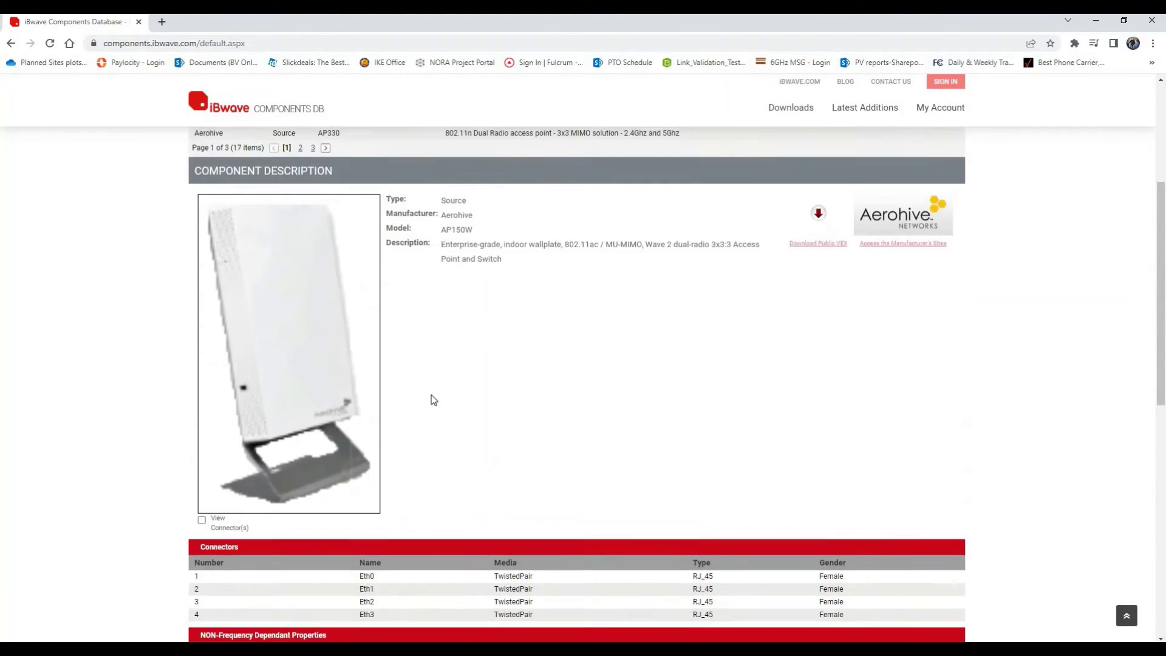
scroll(433, 354, up, 3)
click(483, 286)
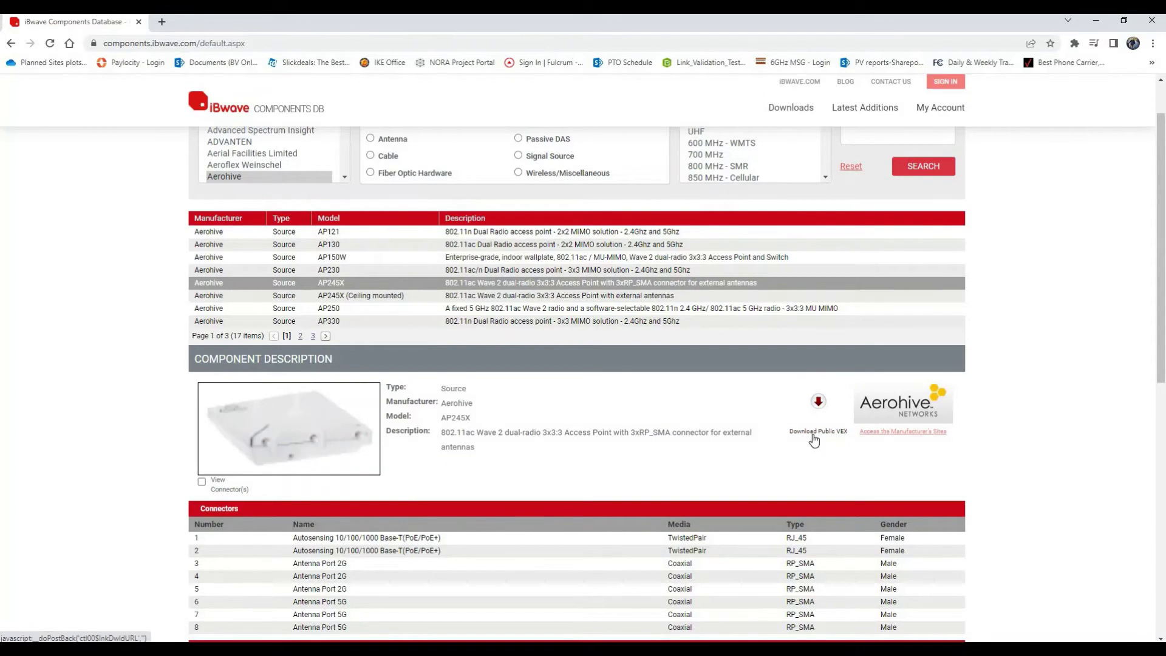
Download the Aerohive public VEX file, accepting the terms, into the Vex Files folder
click(813, 435)
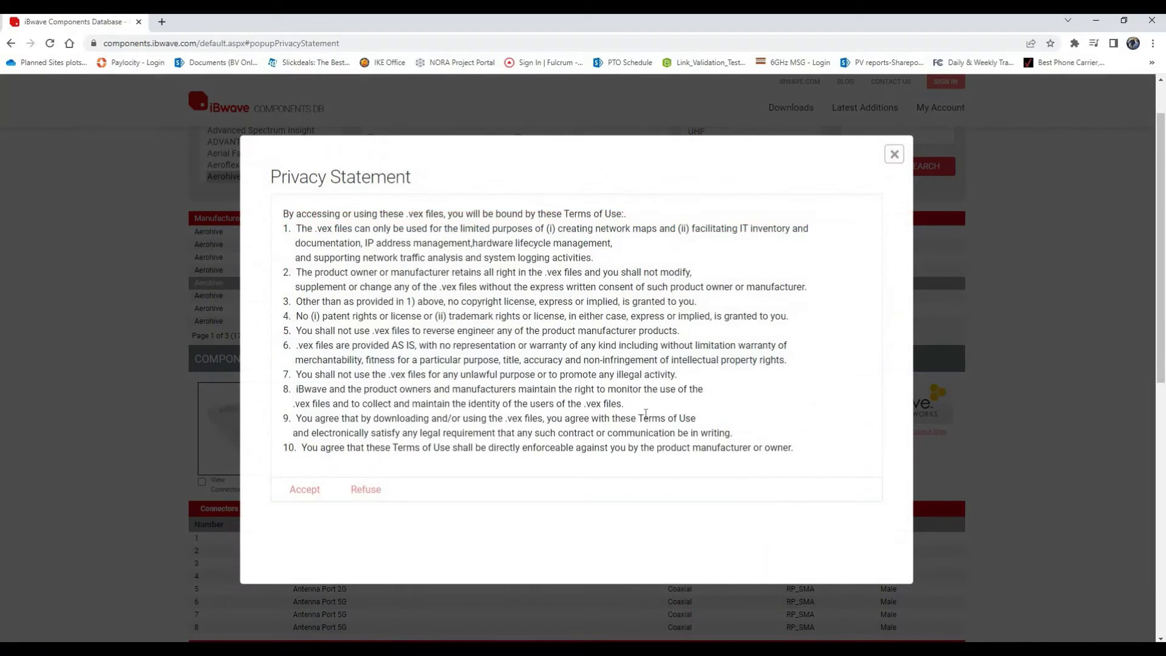
click(308, 494)
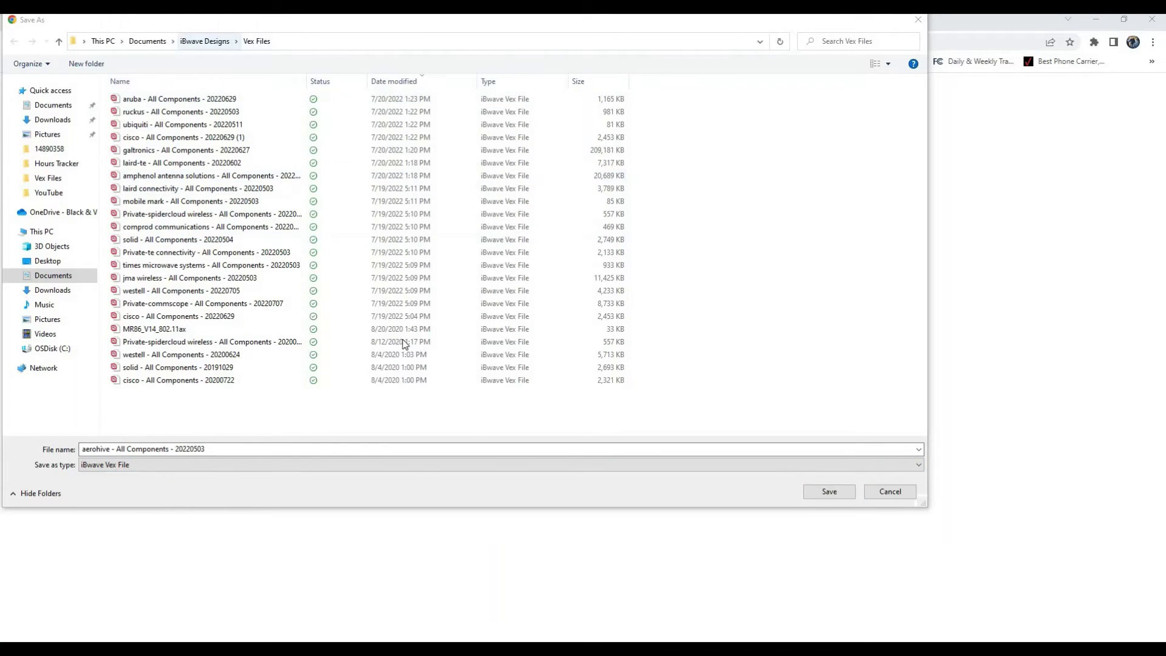
click(814, 494)
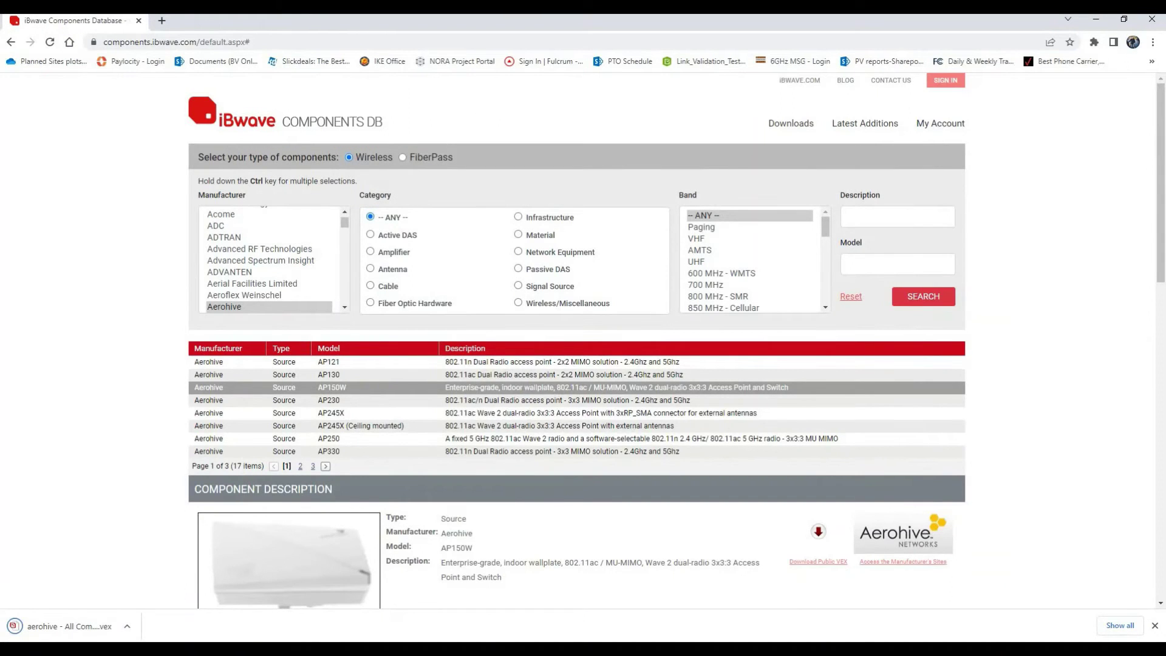
Back in iBwave Design, start a Legacy Import from the DB Editor's File menu
click(340, 598)
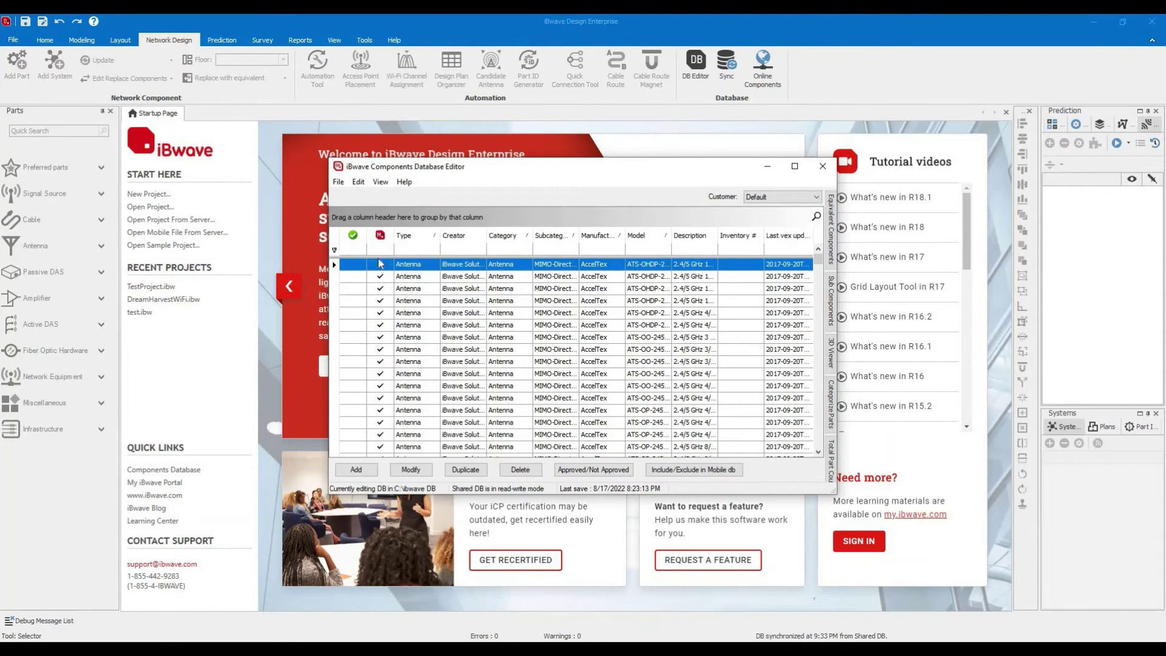
click(338, 182)
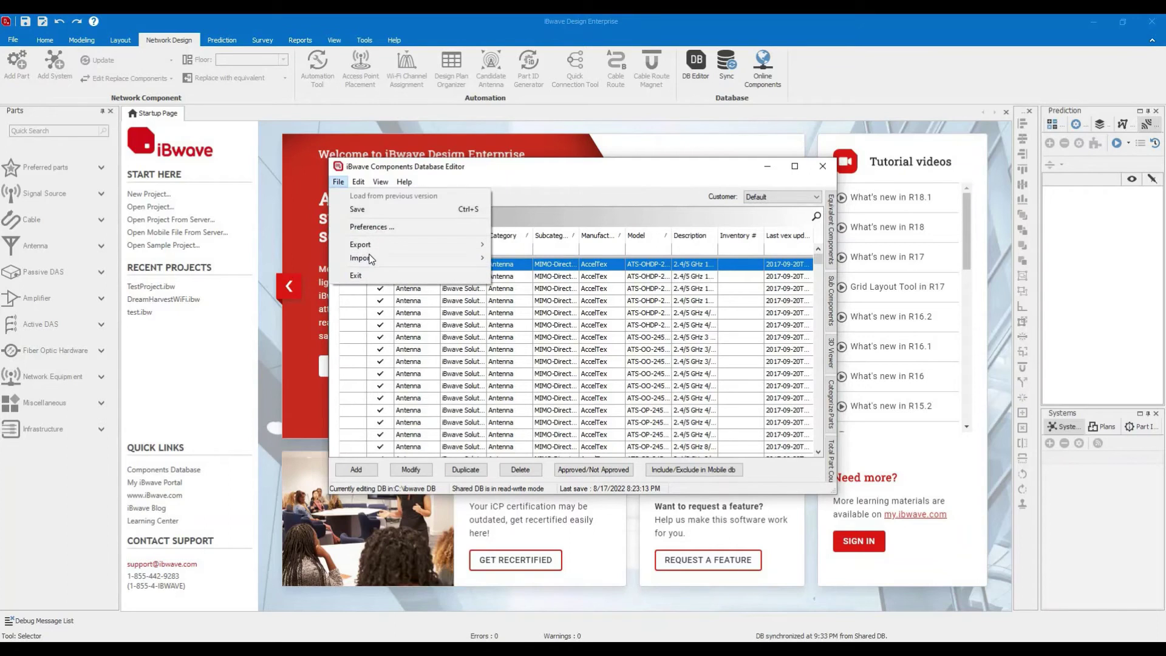
mouse_move(429, 257)
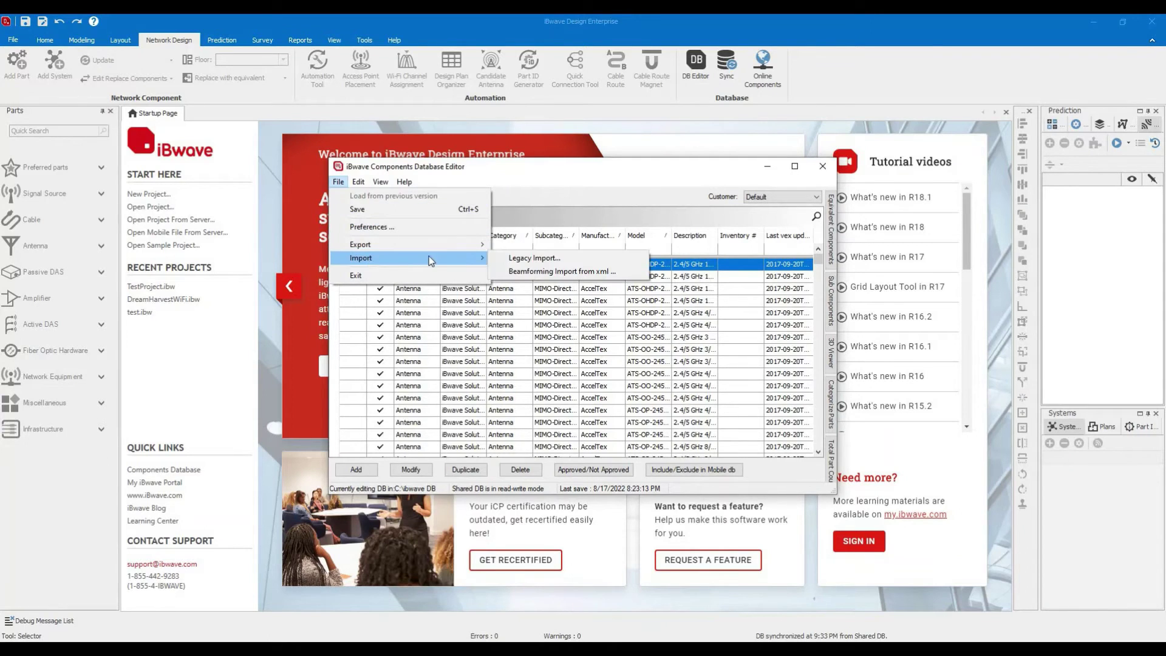
click(511, 258)
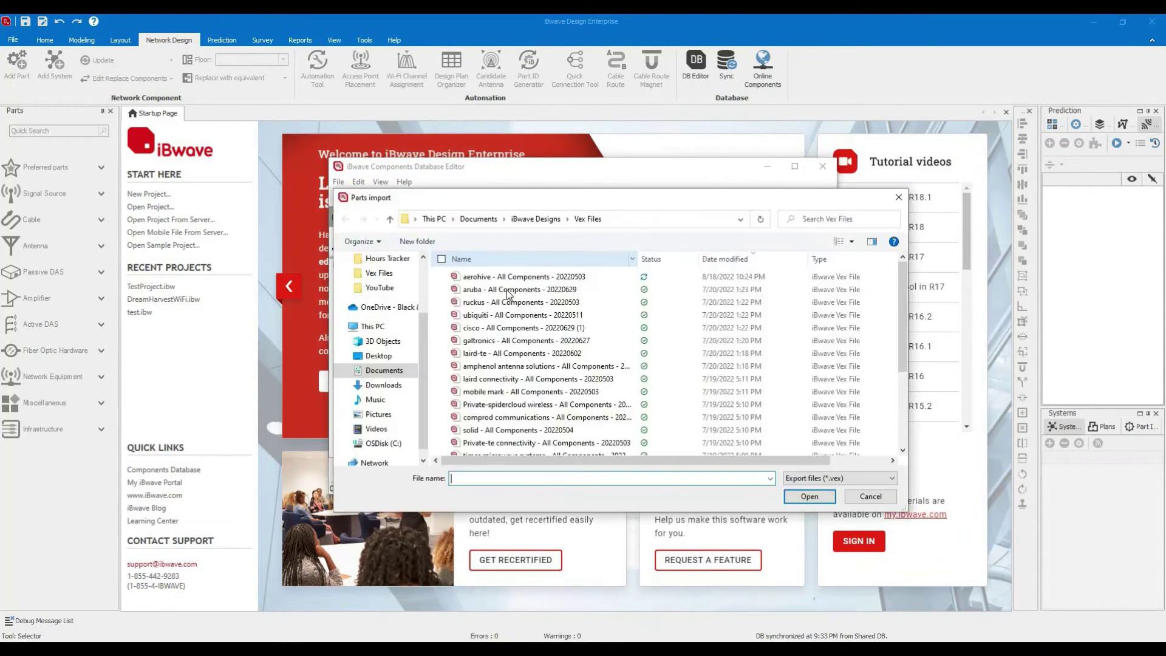
Select only the aerohive VEX file for import
click(534, 276)
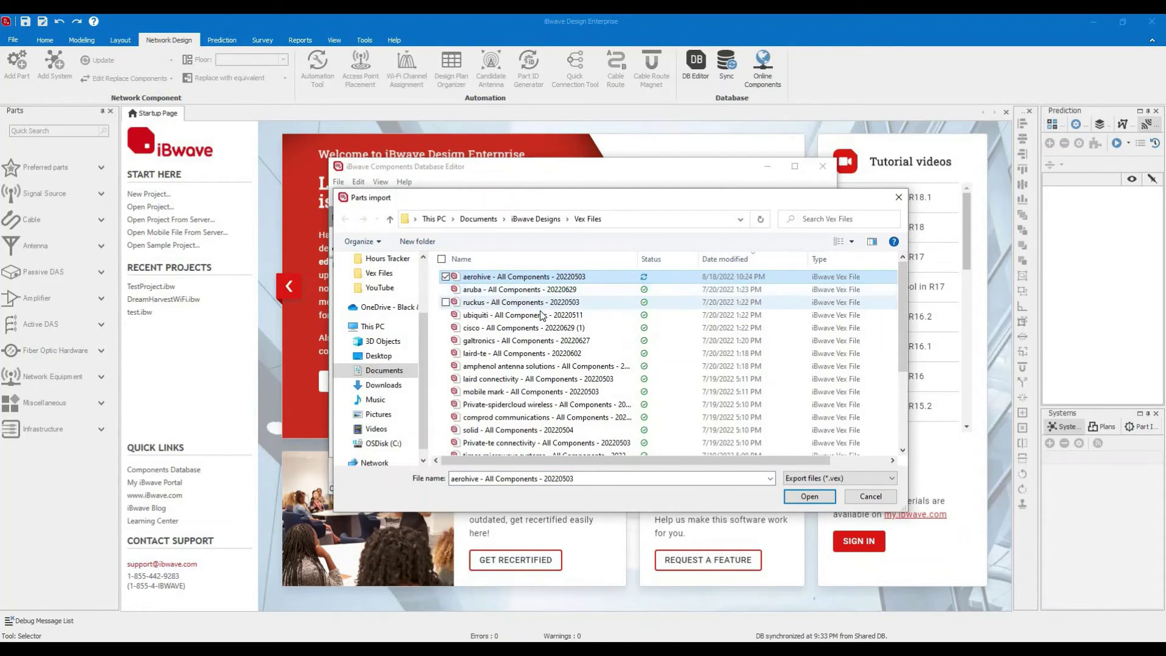
ctrl+click(529, 302)
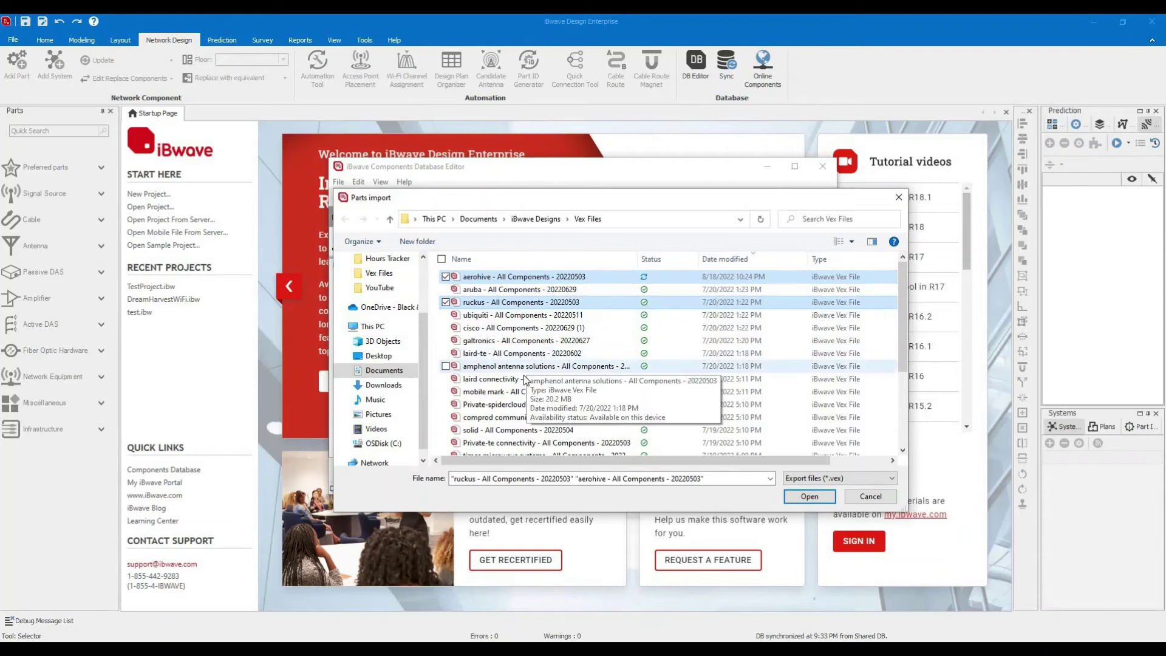
ctrl+click(526, 366)
ctrl+click(525, 338)
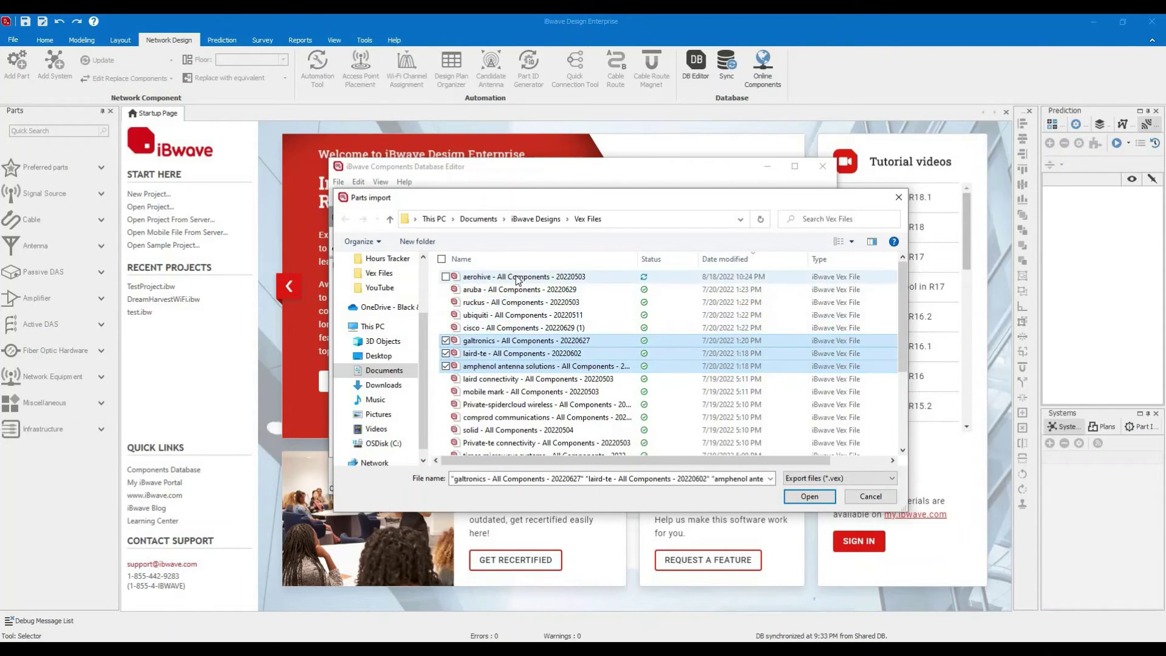
click(518, 278)
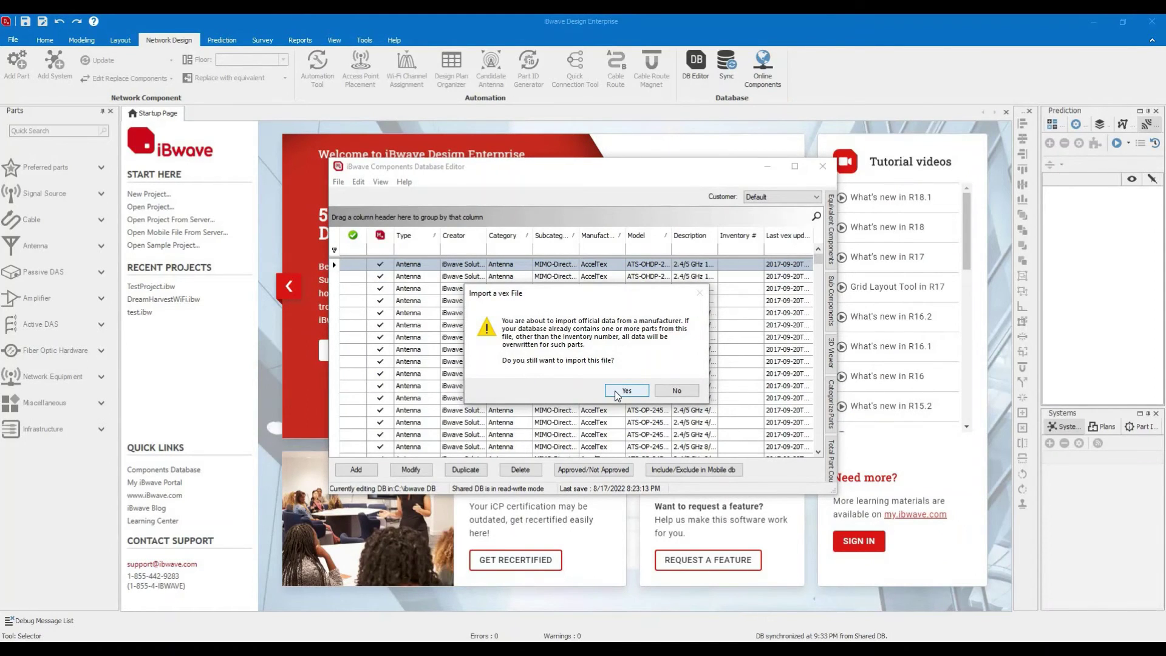
Confirm the aerohive vex import and import all listed Aerohive access point parts
click(625, 390)
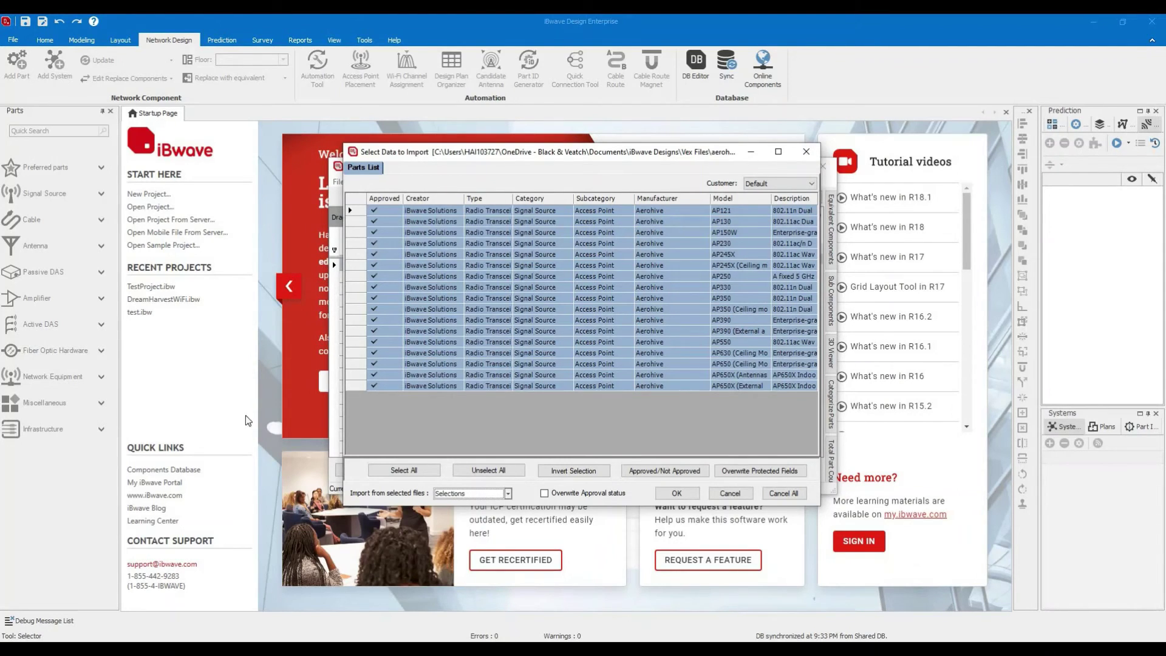
click(676, 494)
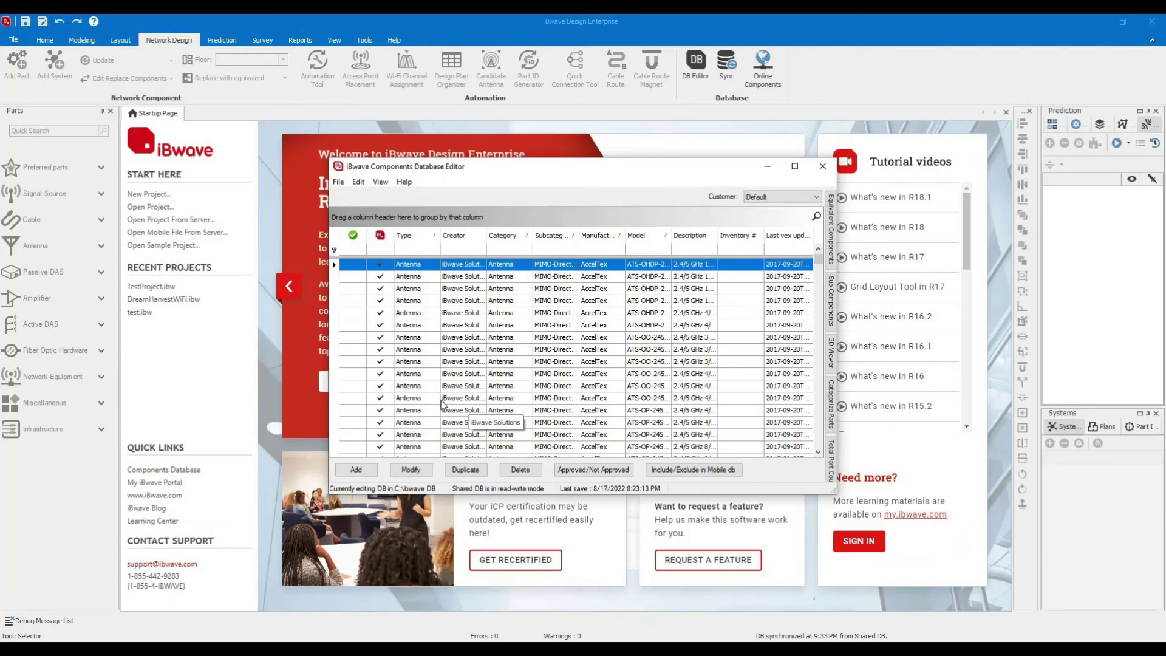
Save the components database, sync with the Shared DB, and dismiss the success message
click(338, 182)
click(349, 210)
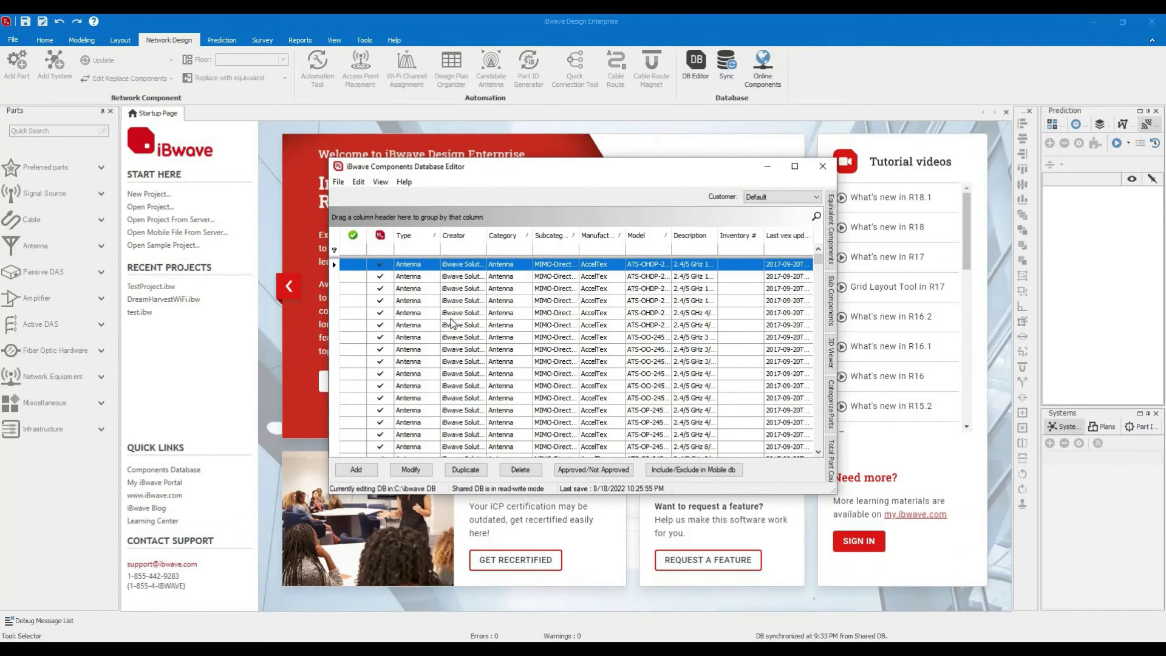
click(729, 68)
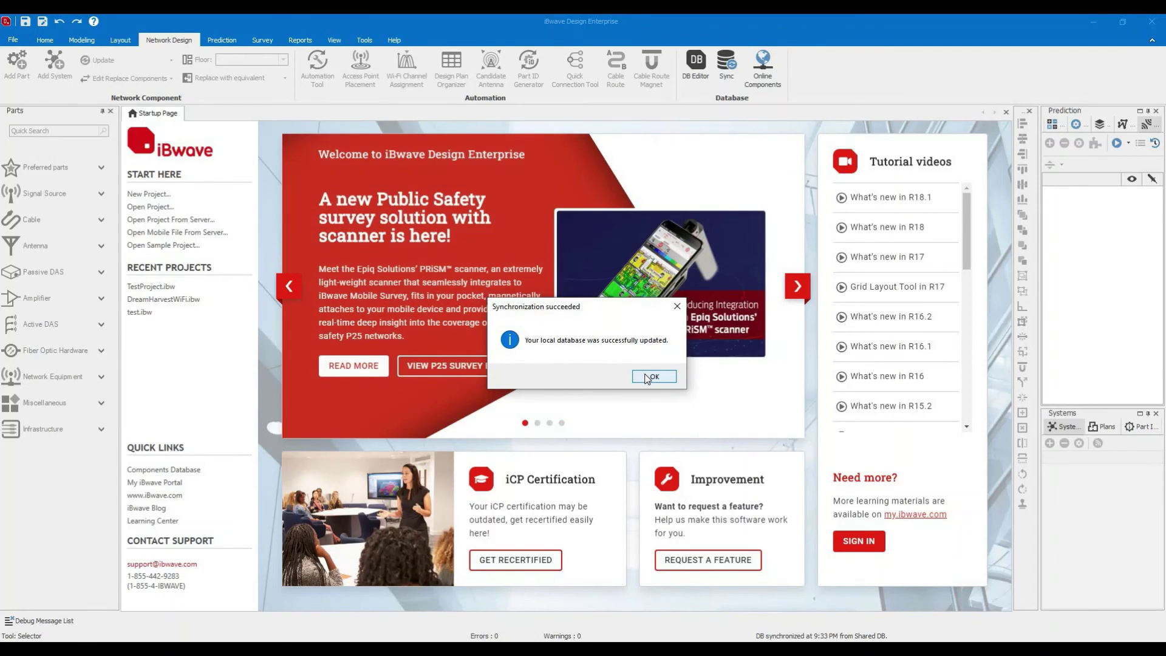
click(647, 377)
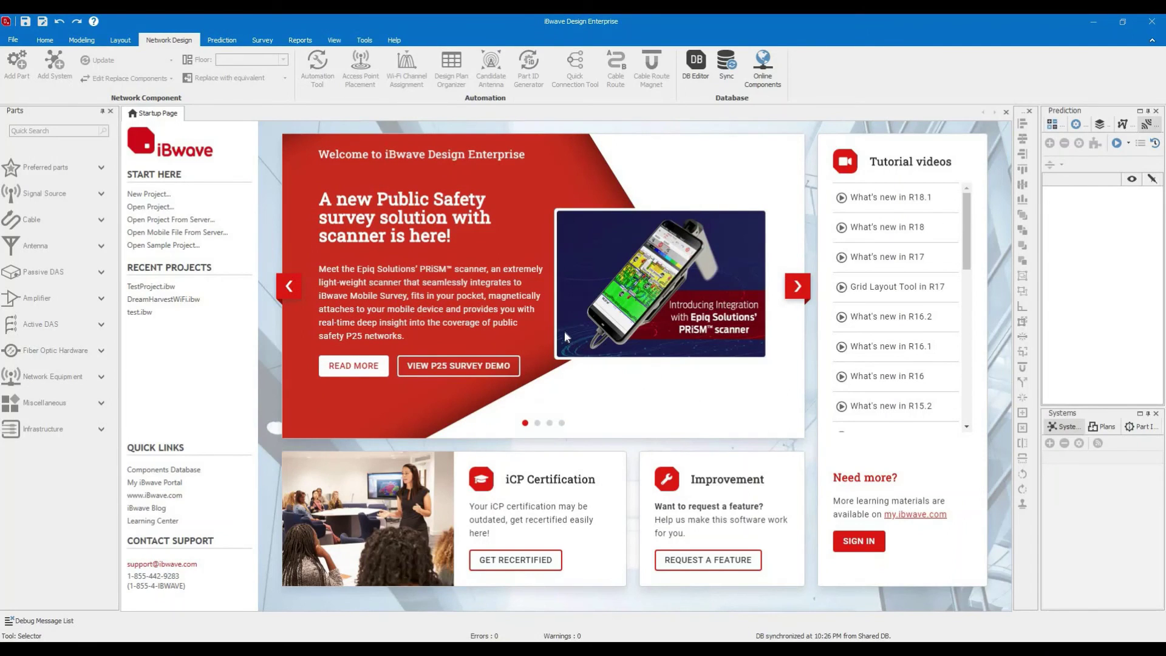